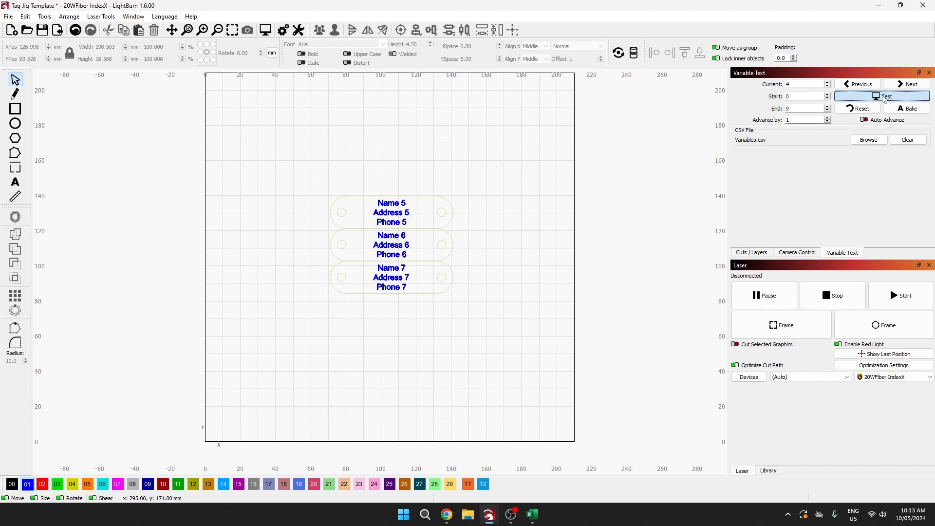
Step: End the variable text preview and examine the name, address and phone rows of the Variables worksheet in Excel
{"action": "left_click", "coordinate": [883, 97]}
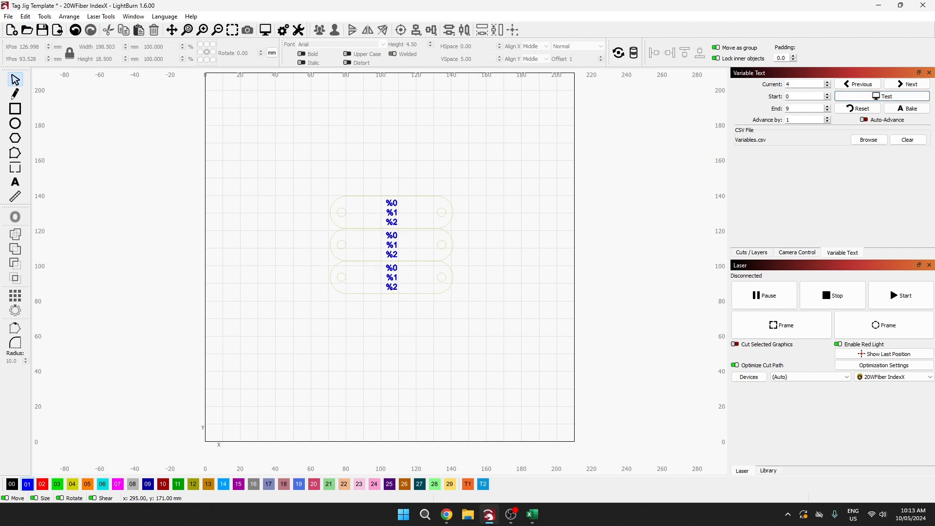
{"action": "key", "text": "alt+Tab"}
{"action": "left_click_drag", "start_coordinate": [804, 77], "coordinate": [753, 78]}
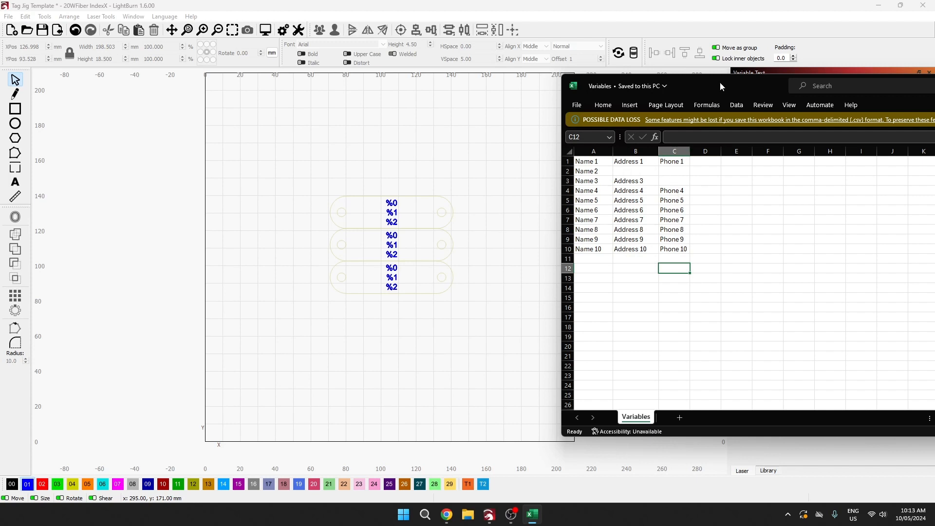
{"action": "left_click_drag", "start_coordinate": [730, 86], "coordinate": [934, 63]}
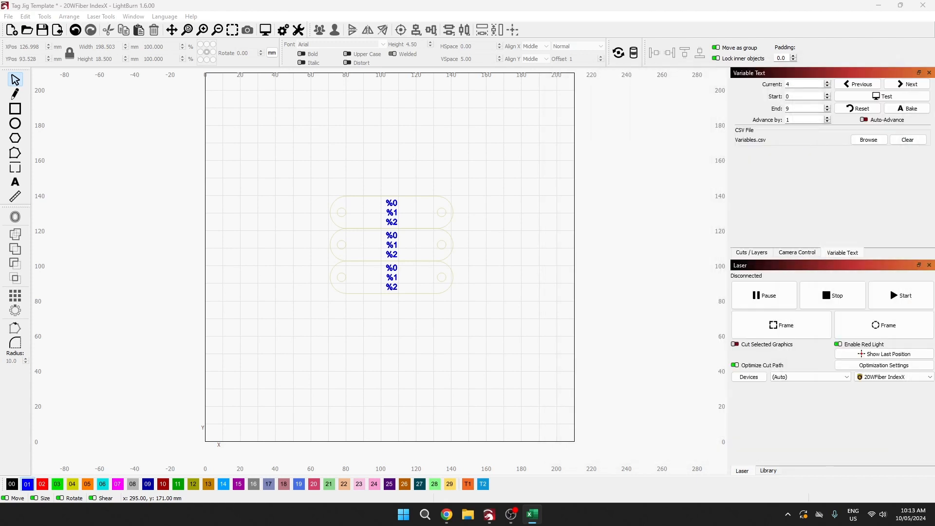
Step: Step the current variable text value in LightBurn back to 0 and preview the merged text on the tags
{"action": "left_click", "coordinate": [855, 86]}
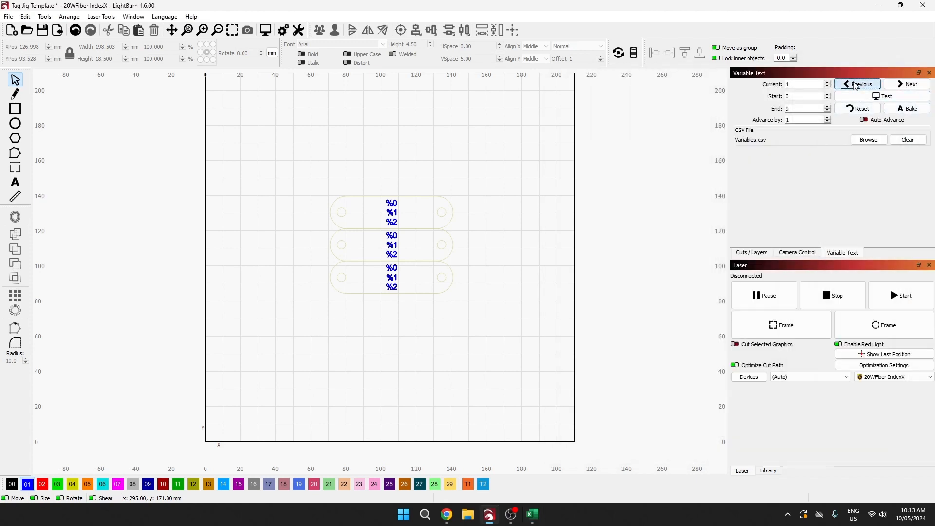
{"action": "left_click", "coordinate": [855, 86]}
{"action": "left_click", "coordinate": [865, 97]}
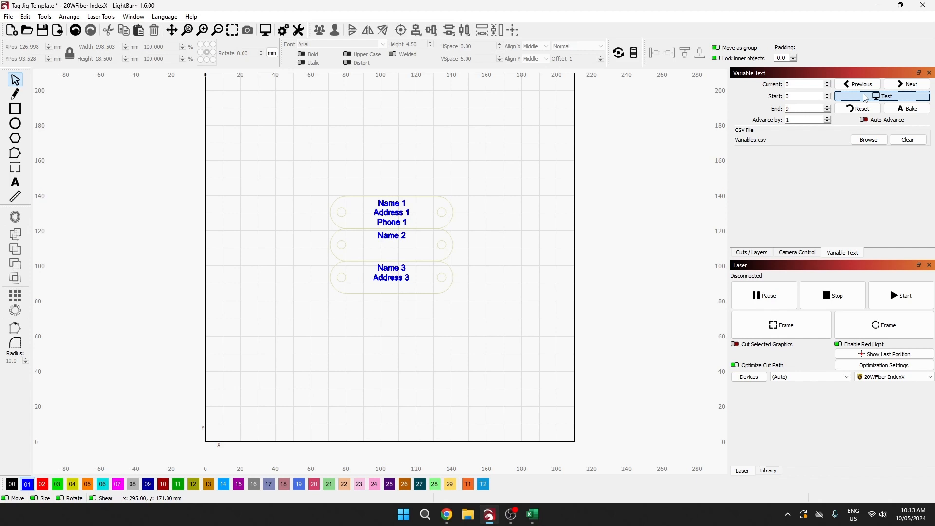
Step: Bring the Variables worksheet in Excel beside the layout, move the Name 2 entry from A2 to B2, and check rows 2 and 3
{"action": "left_click_drag", "start_coordinate": [934, 85], "coordinate": [797, 105]}
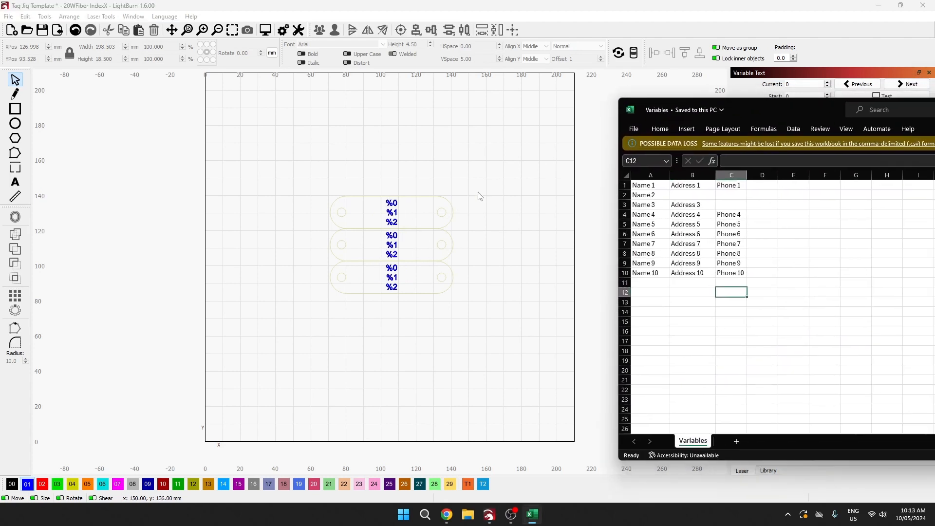
{"action": "left_click", "coordinate": [662, 197]}
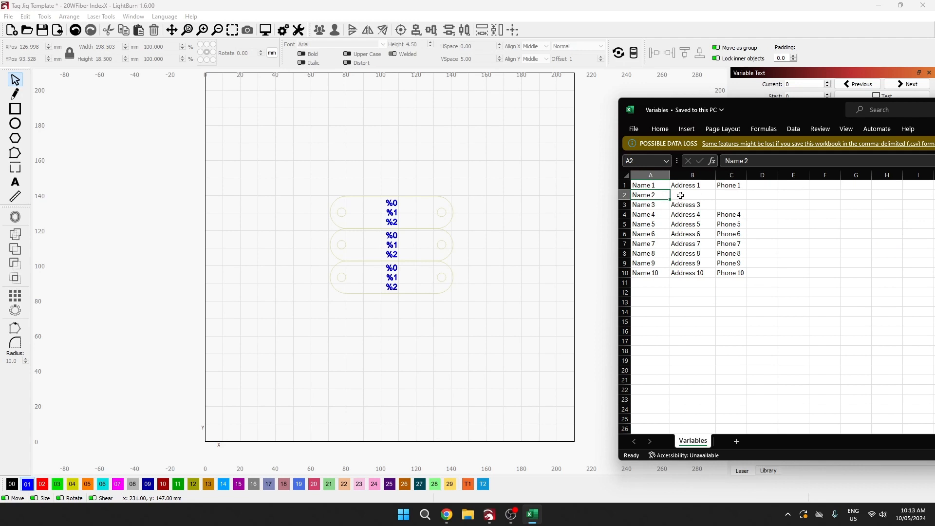
{"action": "left_click_drag", "start_coordinate": [671, 195], "coordinate": [681, 192]}
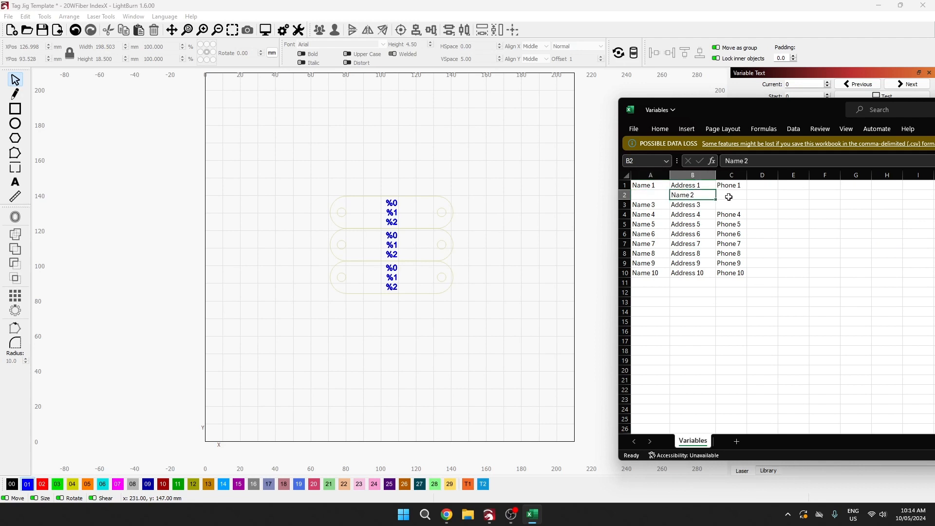
{"action": "left_click", "coordinate": [728, 196]}
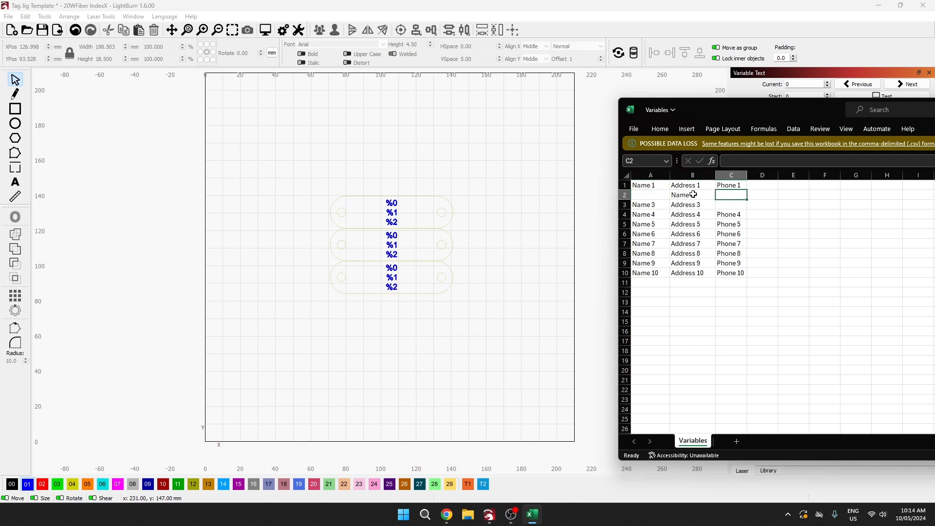
{"action": "left_click", "coordinate": [655, 205]}
{"action": "left_click", "coordinate": [694, 205]}
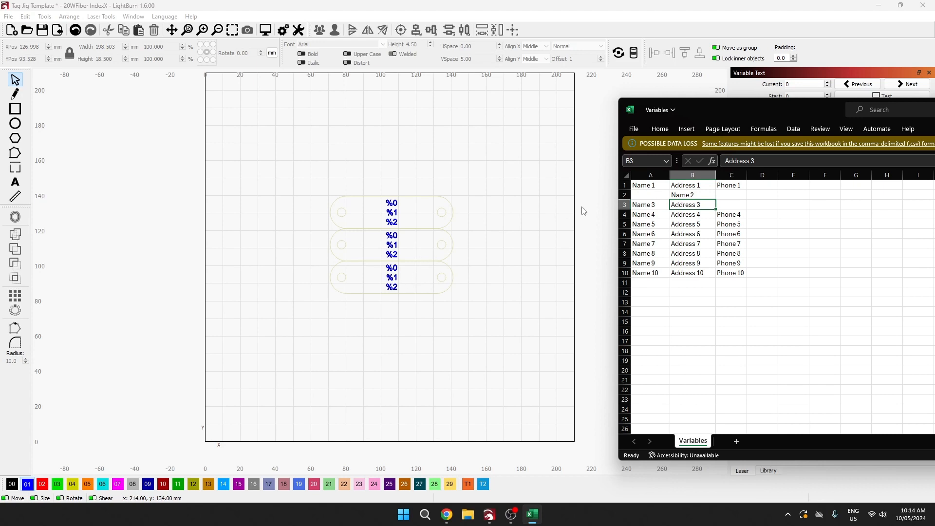
Step: Move the Name 2 entry from cell B2 back into A2, and slide the worksheet off the layout
{"action": "double_click", "coordinate": [700, 194]}
{"action": "left_click_drag", "start_coordinate": [700, 195], "coordinate": [663, 197]}
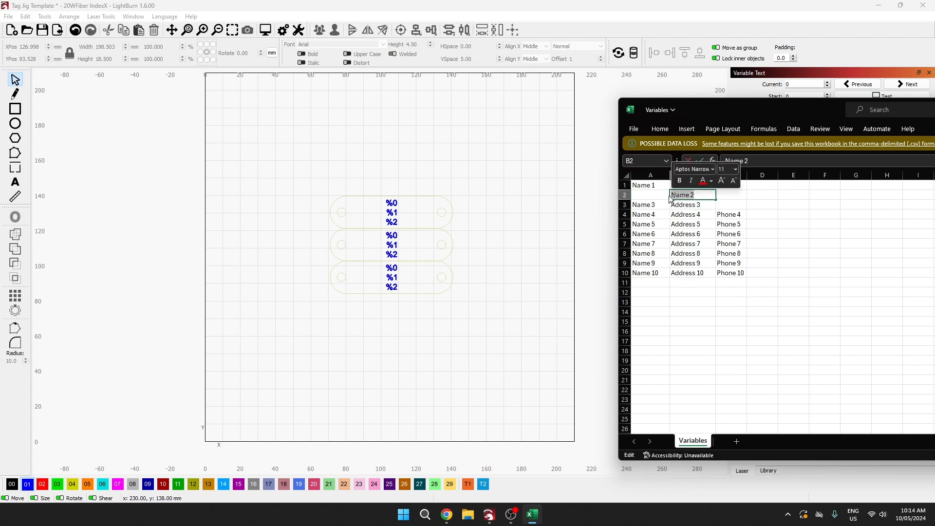
{"action": "key", "text": "ctrl+x"}
{"action": "double_click", "coordinate": [650, 195]}
{"action": "key", "text": "ctrl+v"}
{"action": "left_click_drag", "start_coordinate": [764, 112], "coordinate": [934, 130]}
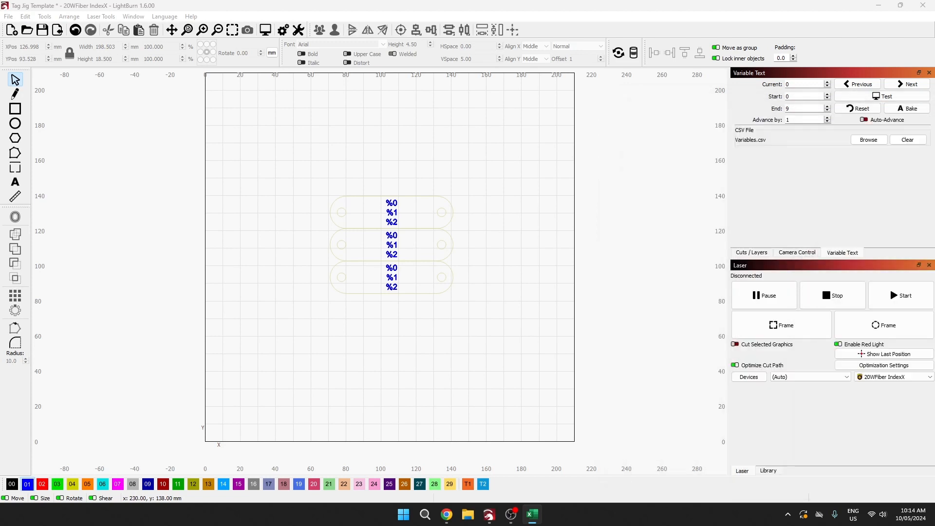
{"action": "left_click", "coordinate": [609, 247]}
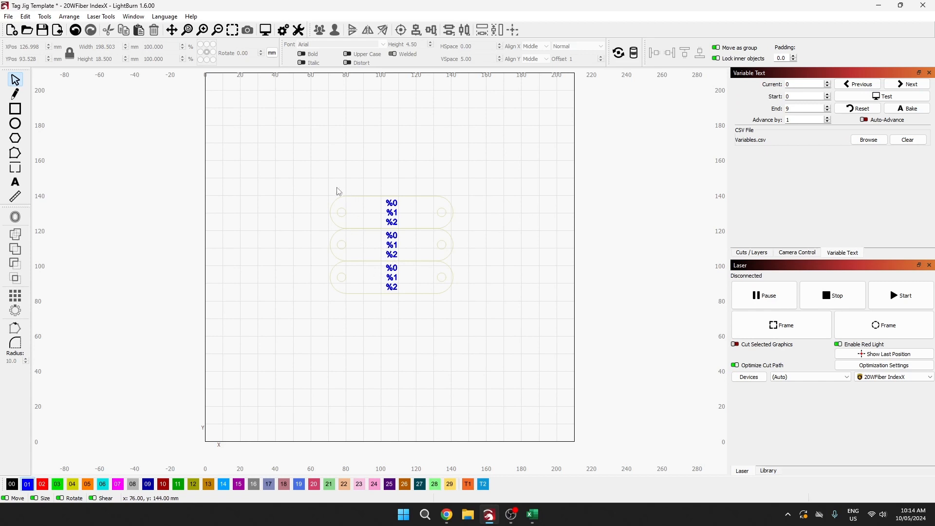
{"action": "left_click_drag", "start_coordinate": [321, 184], "coordinate": [476, 318]}
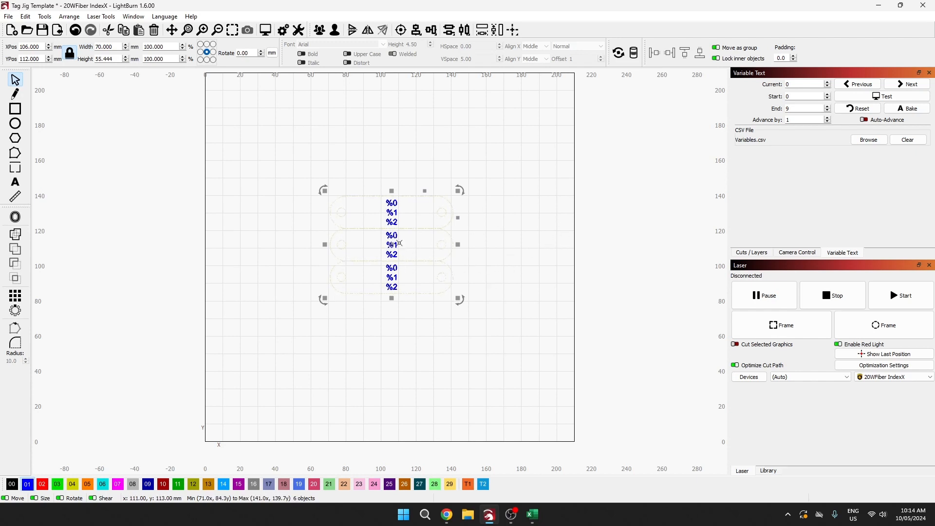
{"action": "left_click", "coordinate": [485, 267]}
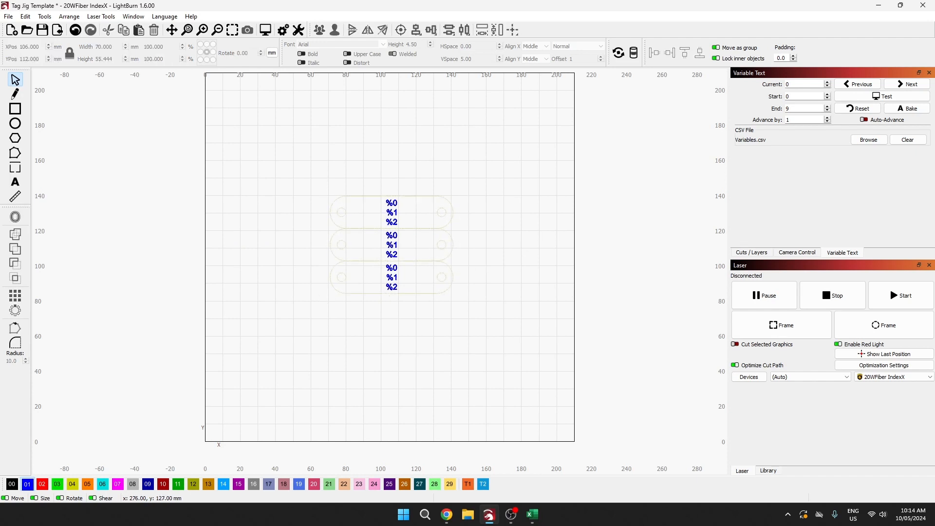
Step: Bring the Variables worksheet back over the layout to examine its rows, and return to the LightBurn layout
{"action": "left_click_drag", "start_coordinate": [934, 80], "coordinate": [741, 80]}
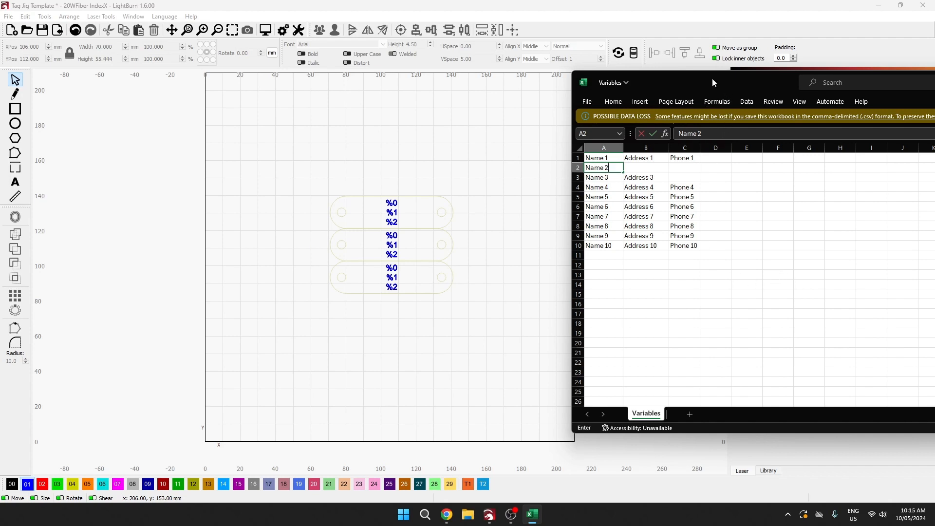
{"action": "left_click_drag", "start_coordinate": [712, 78], "coordinate": [717, 79]}
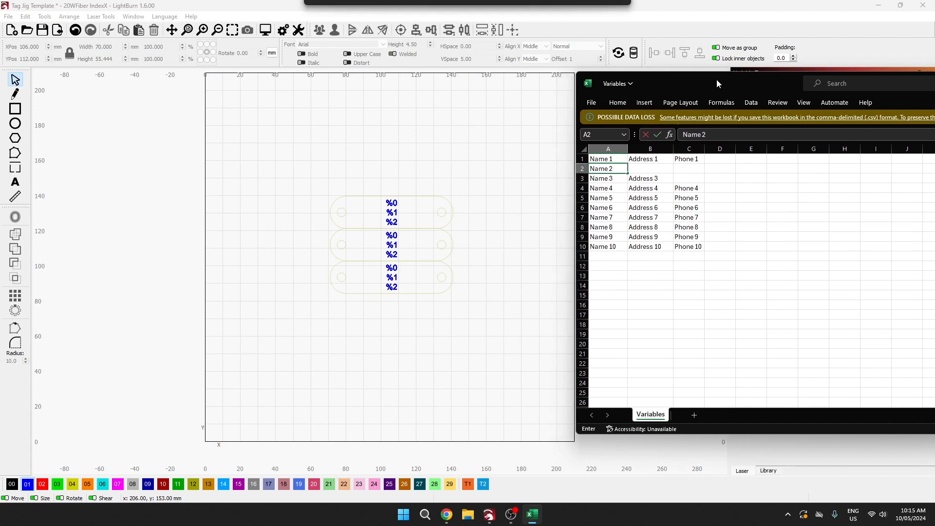
{"action": "left_click_drag", "start_coordinate": [717, 80], "coordinate": [721, 79]}
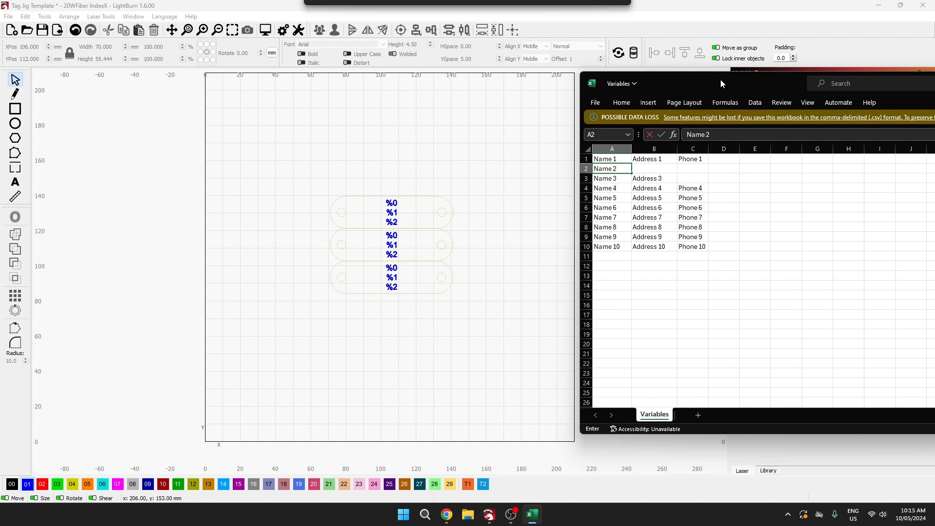
{"action": "left_click_drag", "start_coordinate": [720, 80], "coordinate": [699, 82]}
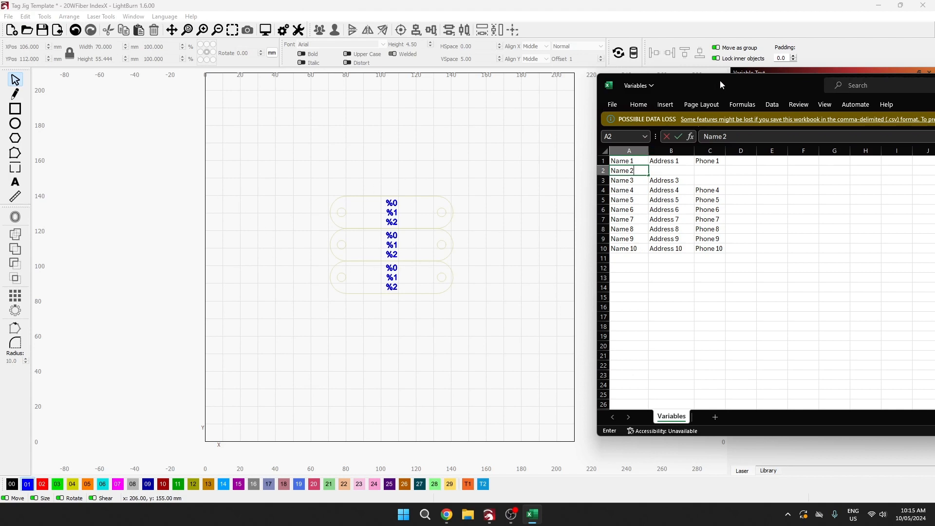
{"action": "left_click_drag", "start_coordinate": [720, 81], "coordinate": [934, 86]}
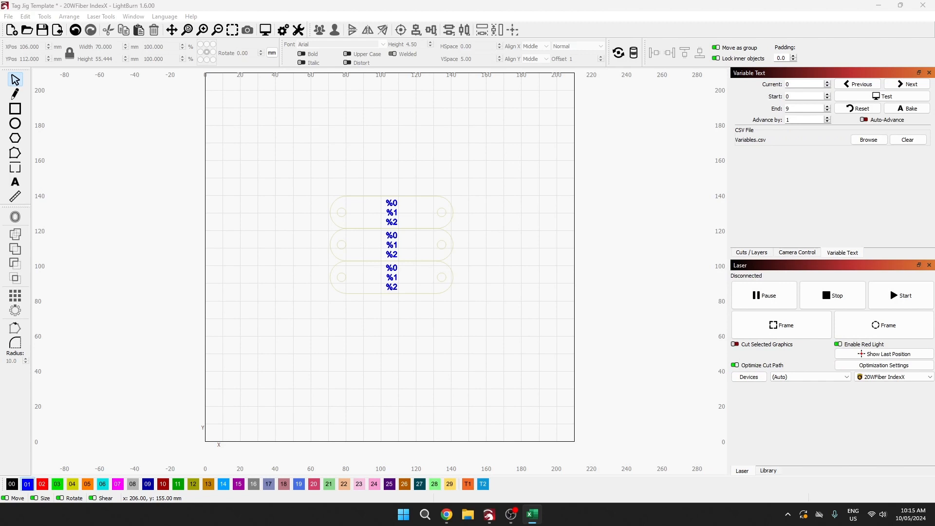
{"action": "left_click", "coordinate": [494, 249]}
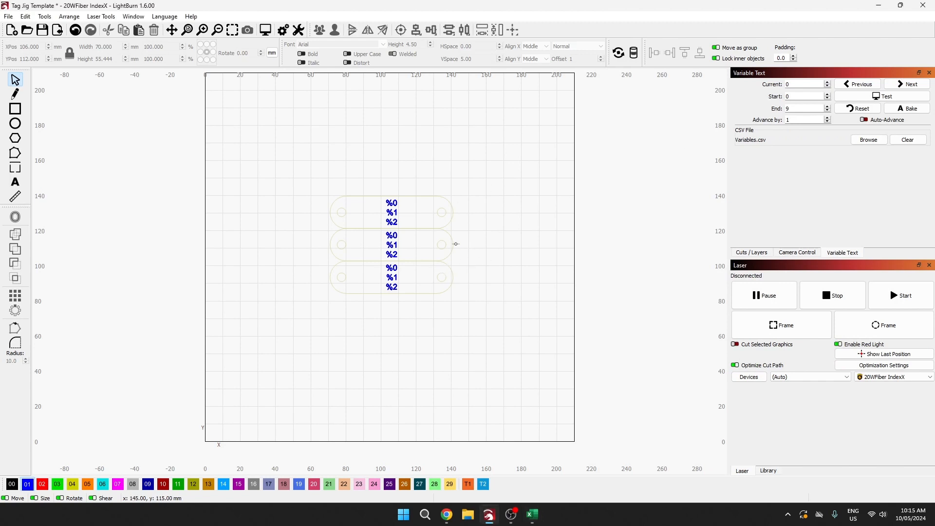
Step: Duplicate the stack of three tags into three side-by-side columns, centring the two added columns at about X 139 mm and 213.5 mm
{"action": "left_click_drag", "start_coordinate": [313, 175], "coordinate": [534, 348]}
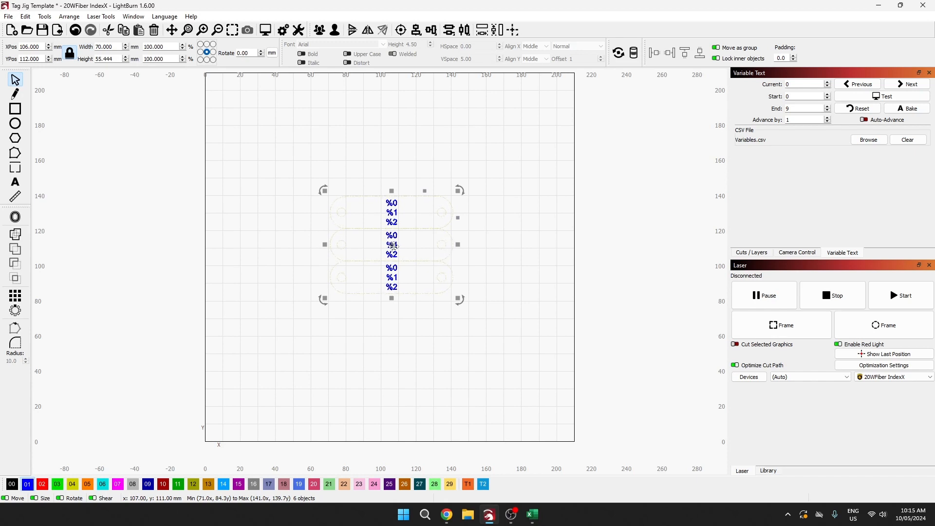
{"action": "left_click_drag", "start_coordinate": [393, 245], "coordinate": [452, 249]}
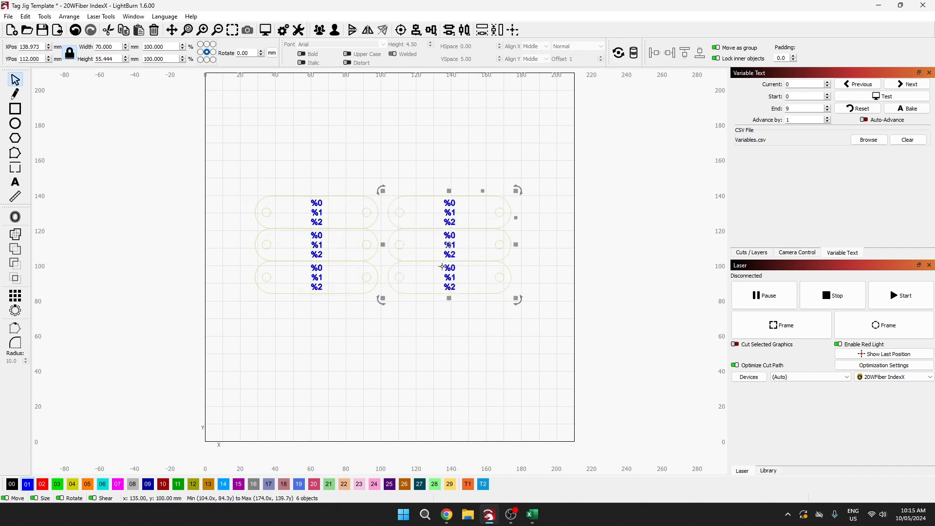
{"action": "left_click_drag", "start_coordinate": [449, 242], "coordinate": [581, 251]}
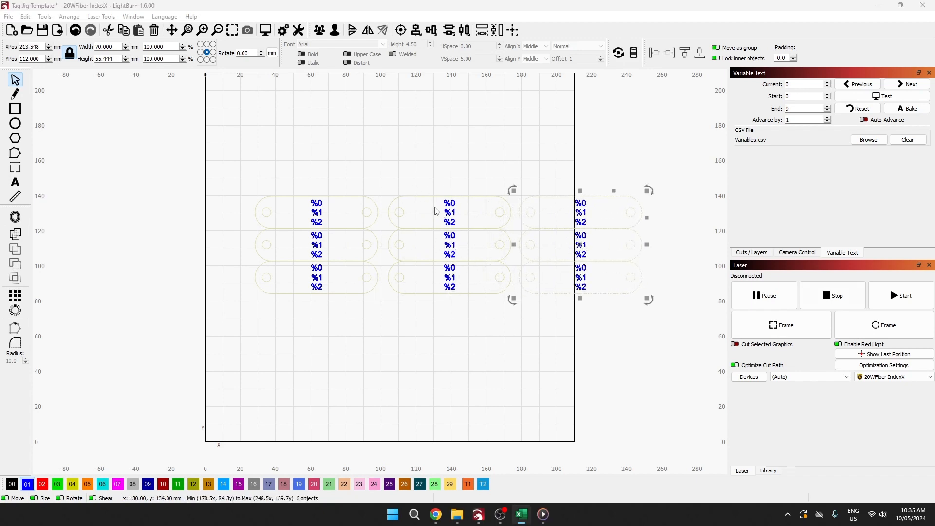
Step: Check the text settings of the middle column's top tag and preview the merged CSV text on all tags at current value 0
{"action": "left_click", "coordinate": [449, 208]}
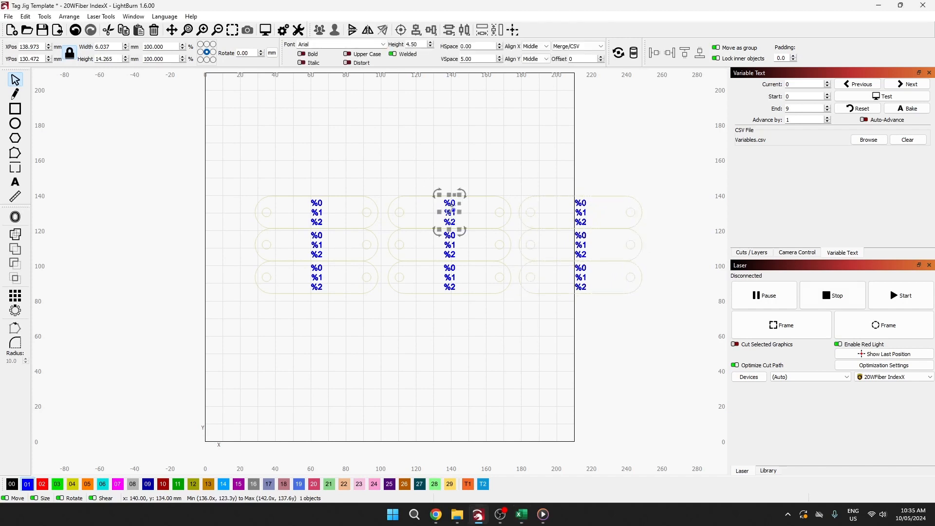
{"action": "left_click", "coordinate": [459, 169]}
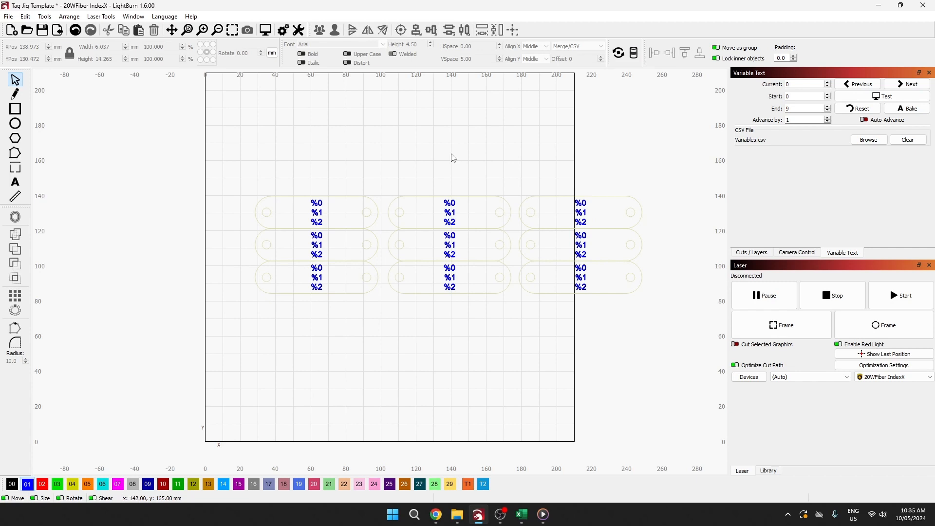
{"action": "left_click", "coordinate": [882, 97]}
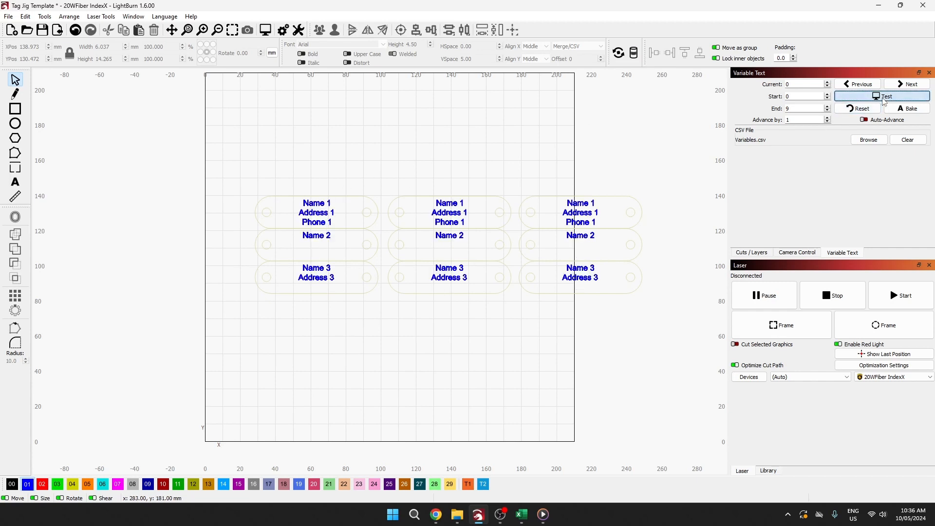
{"action": "left_click", "coordinate": [883, 97]}
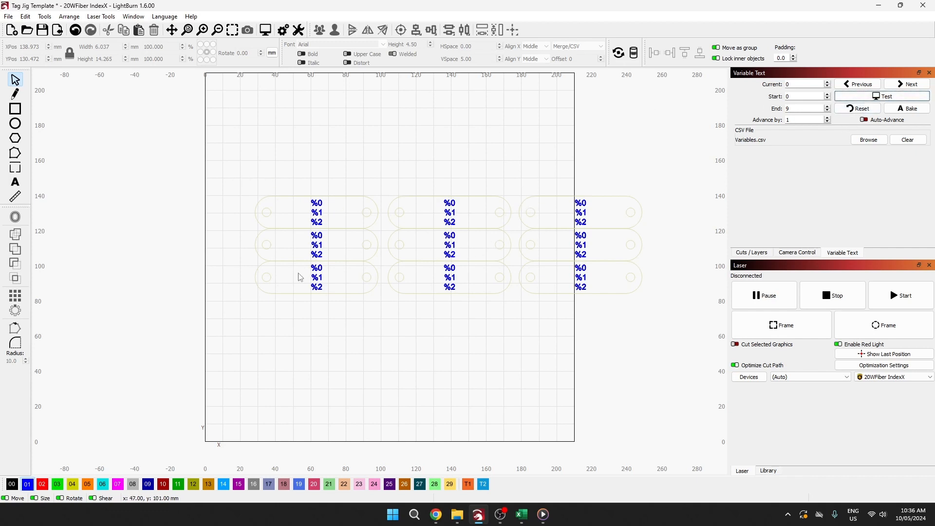
{"action": "left_click", "coordinate": [808, 84]}
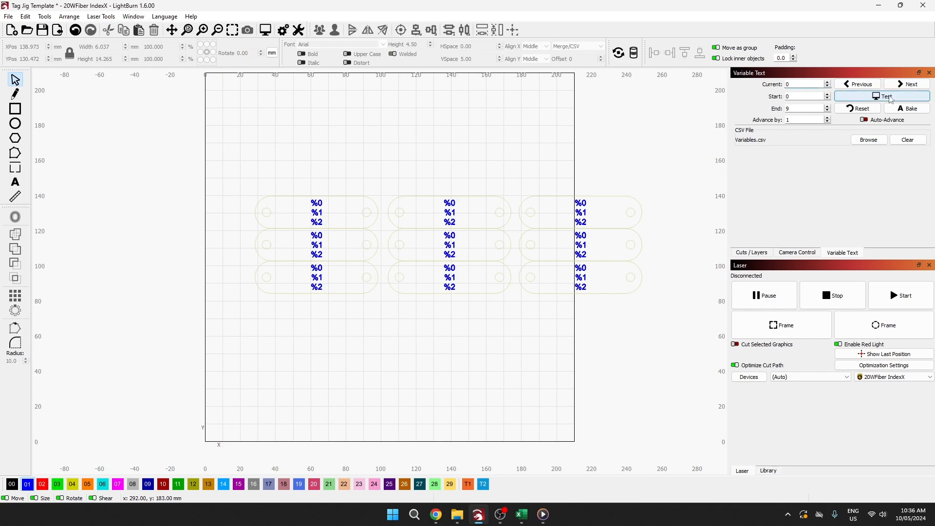
{"action": "left_click", "coordinate": [889, 97]}
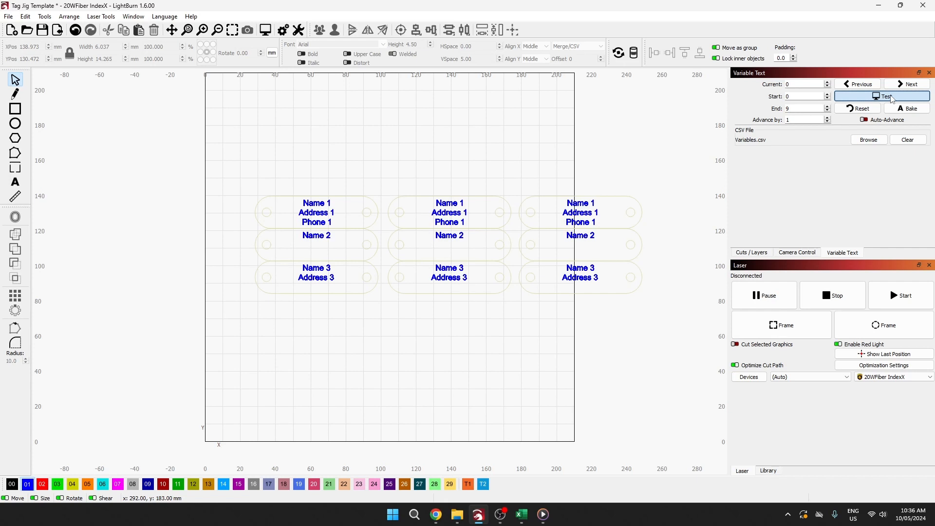
{"action": "left_click", "coordinate": [892, 97]}
Step: Raise the current variable text value to 4 and preview the merged text on all three columns
{"action": "left_click", "coordinate": [828, 85]}
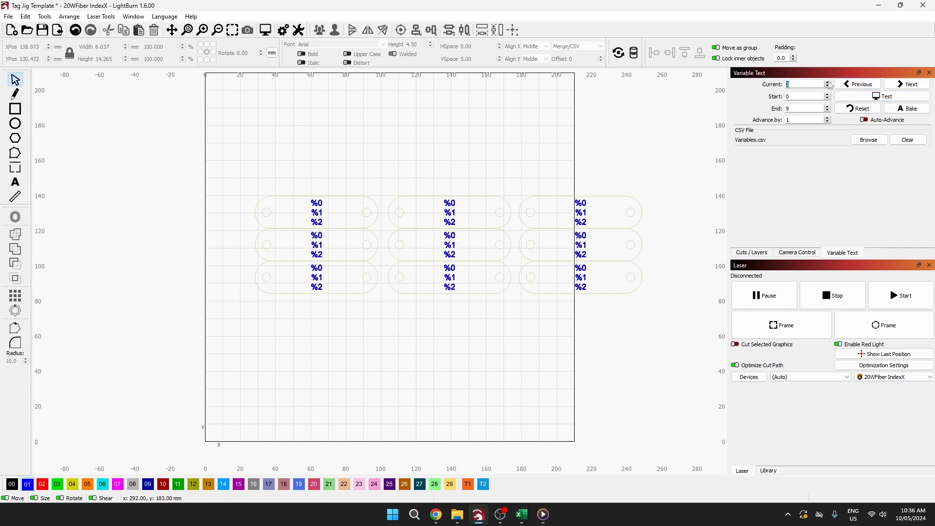
{"action": "left_click", "coordinate": [865, 99]}
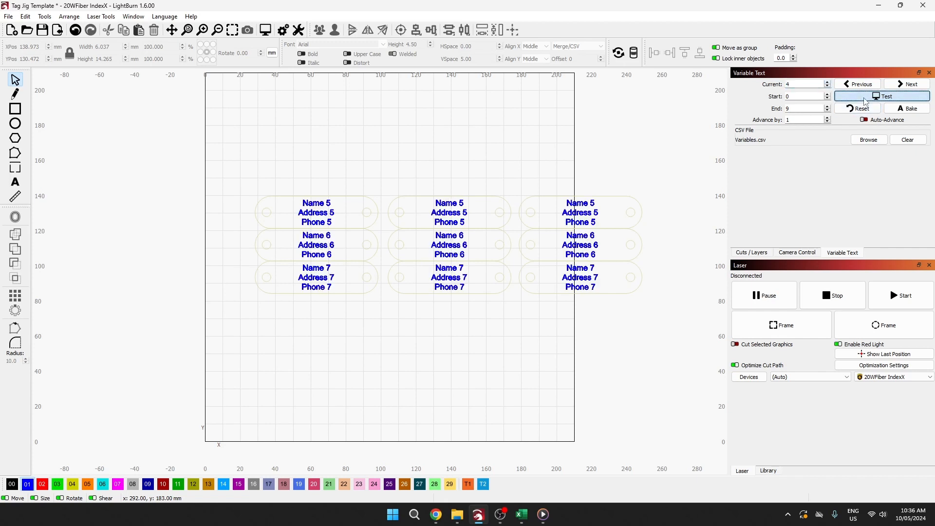
{"action": "left_click", "coordinate": [865, 101]}
Step: Lower the current variable text value to 0 and preview the merged text on all tags again
{"action": "left_click", "coordinate": [828, 87]}
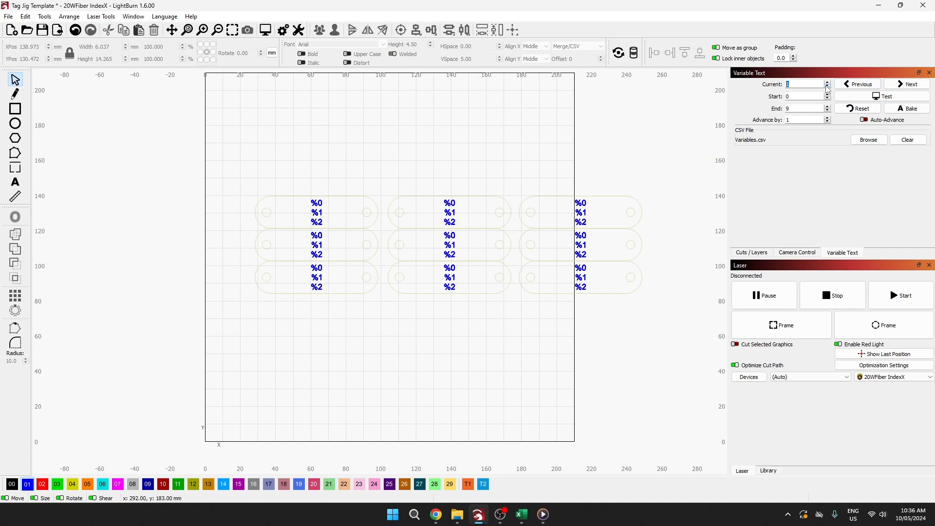
{"action": "left_click", "coordinate": [827, 87]}
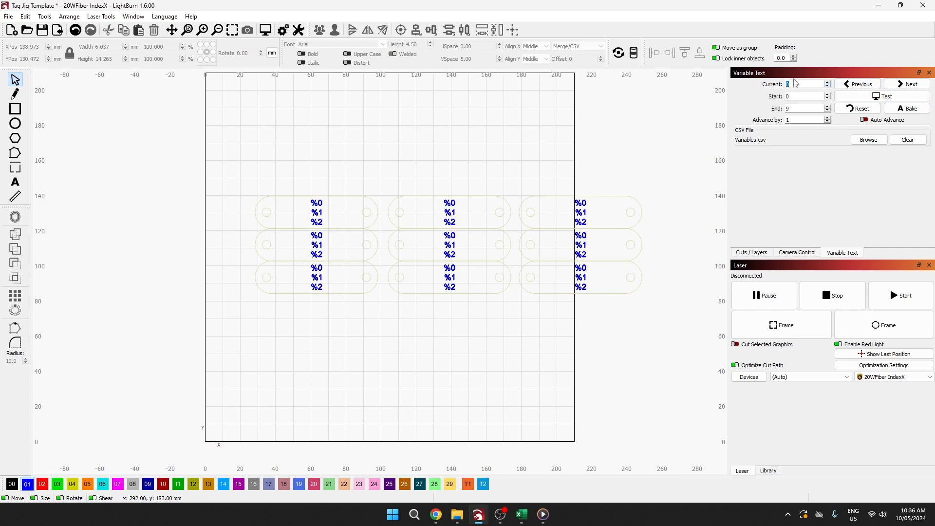
{"action": "left_click", "coordinate": [875, 98]}
{"action": "left_click", "coordinate": [875, 97]}
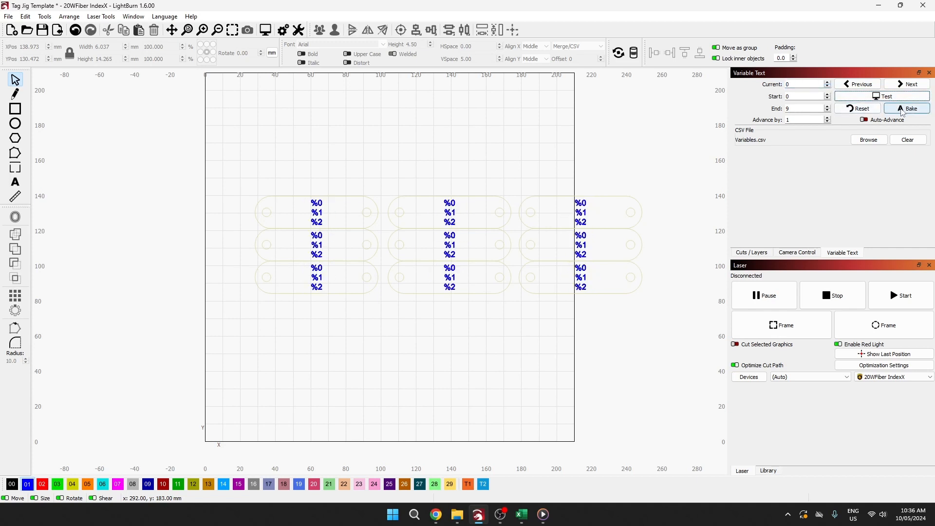
Step: Bake the merged CSV values at current value 0 into plain text on all nine tags
{"action": "left_click", "coordinate": [900, 109]}
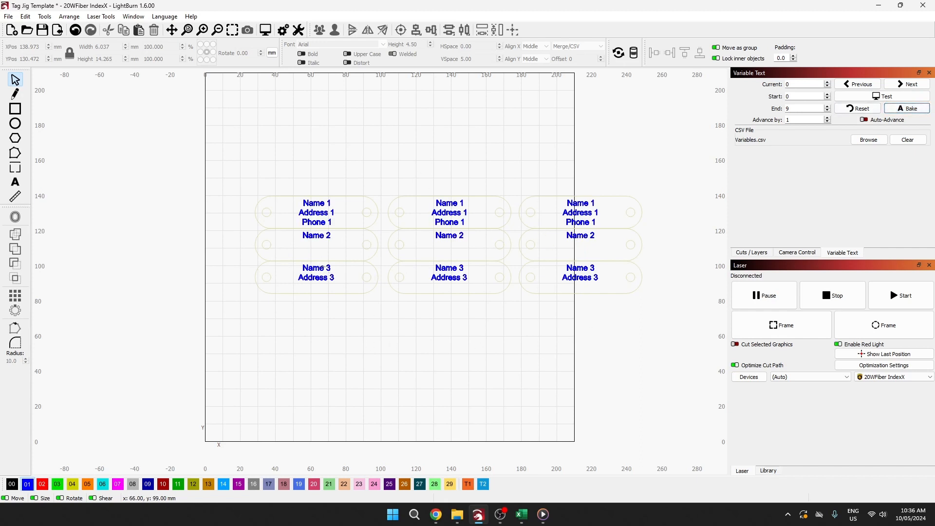
{"action": "left_click_drag", "start_coordinate": [319, 269], "coordinate": [321, 278]}
{"action": "key", "text": "ctrl+z"}
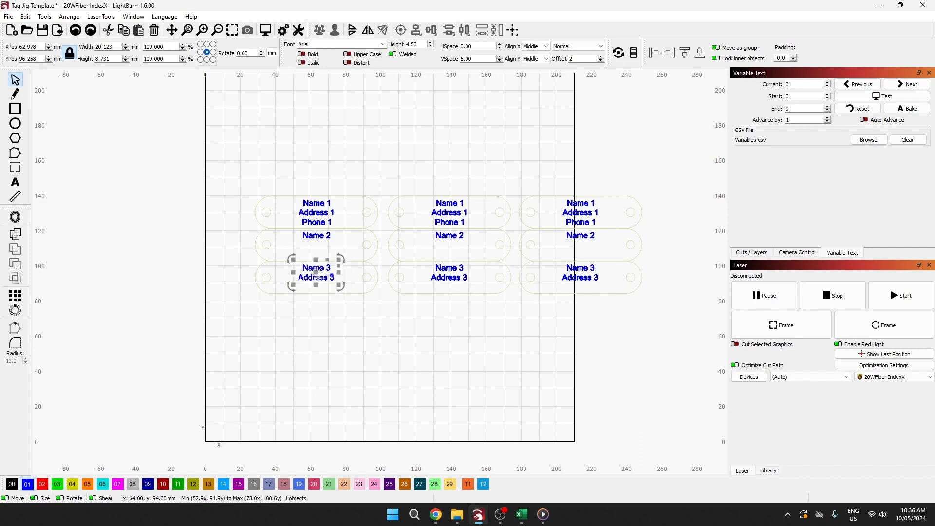
{"action": "left_click", "coordinate": [313, 340]}
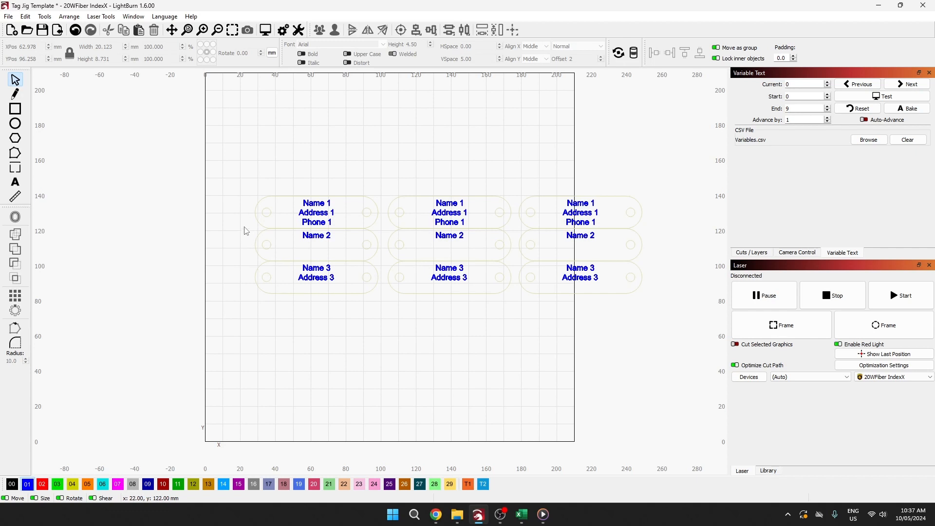
Step: Centre the middle row's three "Name 2" texts vertically on their tags with Align H-Center, using the third column's tag outline as reference
{"action": "left_click_drag", "start_coordinate": [247, 226], "coordinate": [622, 247]}
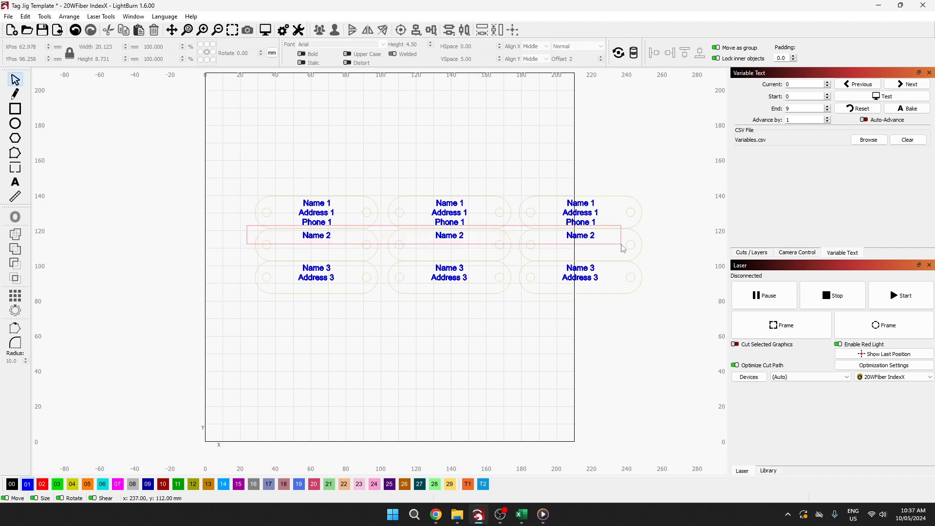
{"action": "left_click_drag", "start_coordinate": [623, 248], "coordinate": [624, 249]}
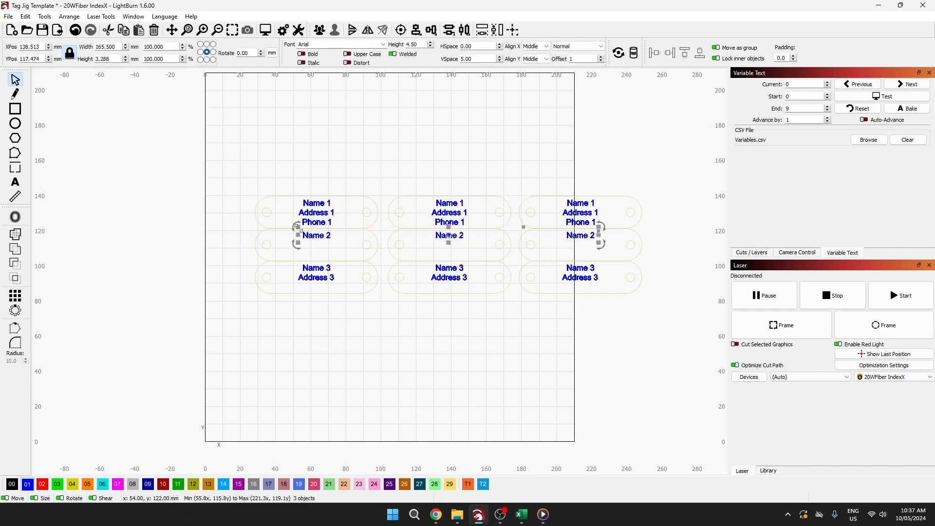
{"action": "left_click_drag", "start_coordinate": [244, 223], "coordinate": [620, 247]}
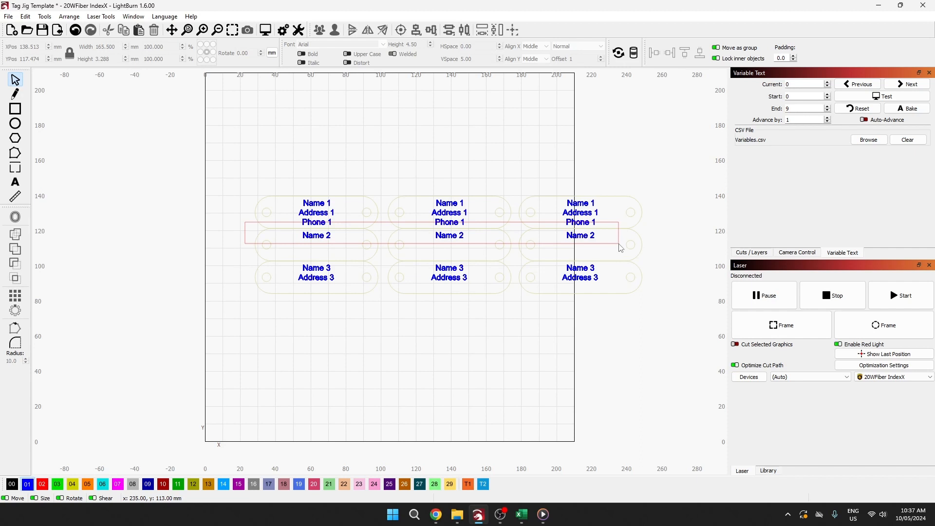
{"action": "left_click_drag", "start_coordinate": [619, 244], "coordinate": [618, 248]}
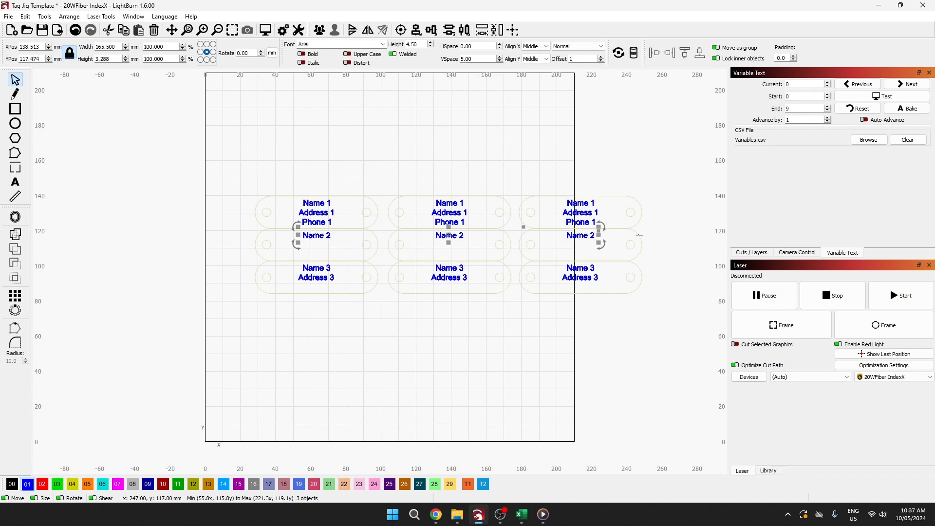
{"action": "left_click", "coordinate": [640, 235], "text": "shift"}
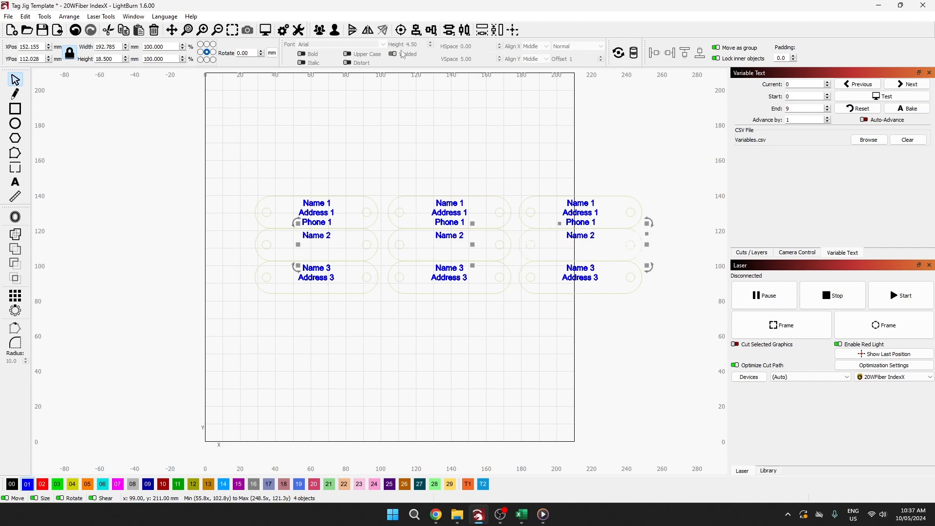
{"action": "left_click", "coordinate": [448, 36]}
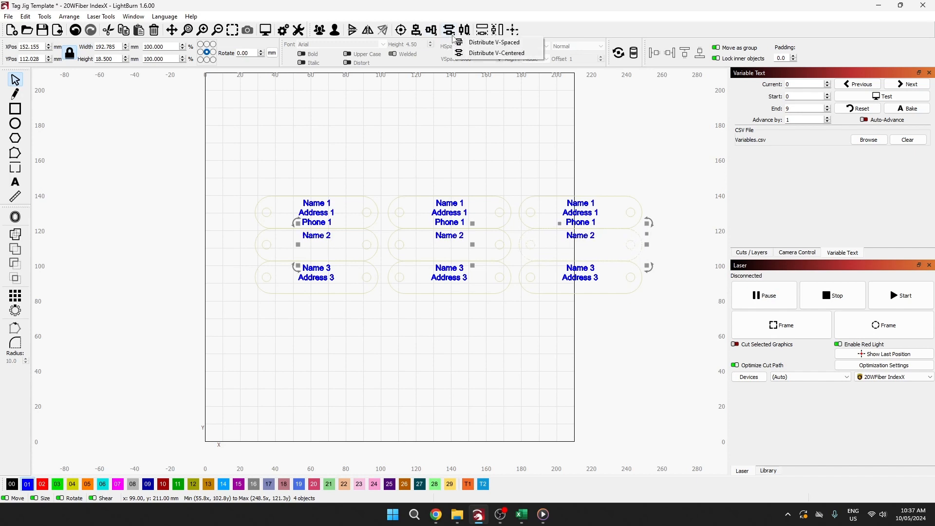
{"action": "left_click", "coordinate": [432, 31]}
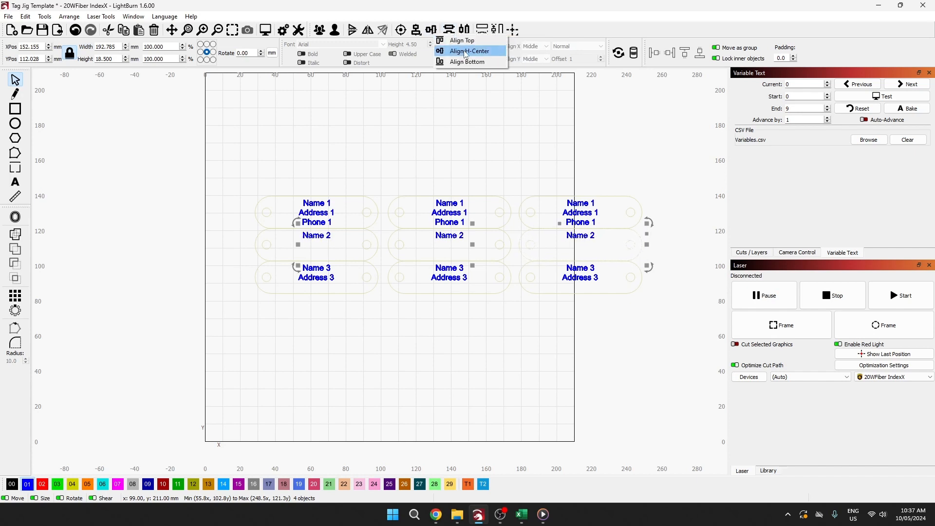
{"action": "left_click", "coordinate": [593, 146]}
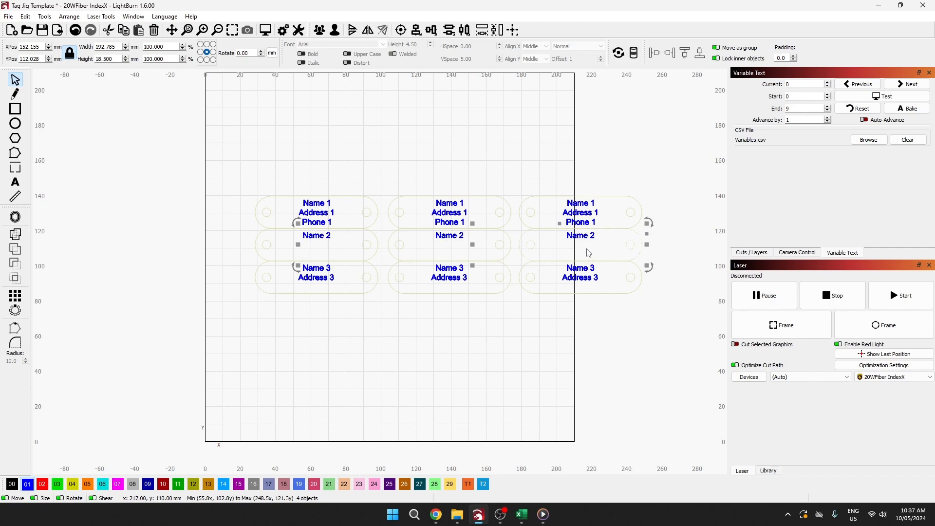
{"action": "left_click", "coordinate": [562, 167]}
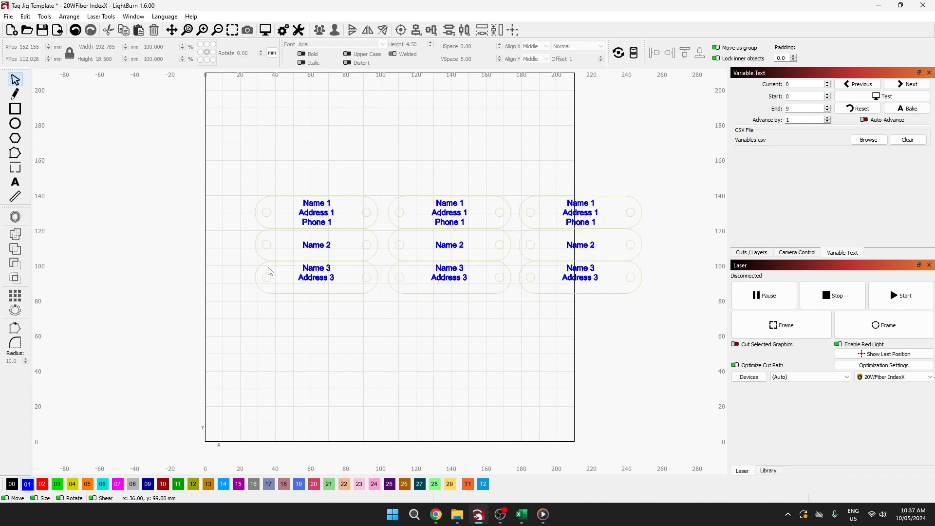
Step: Remove the "Address 3" line from the middle column's bottom tag so its text reads only "Name 3"
{"action": "left_click", "coordinate": [448, 275]}
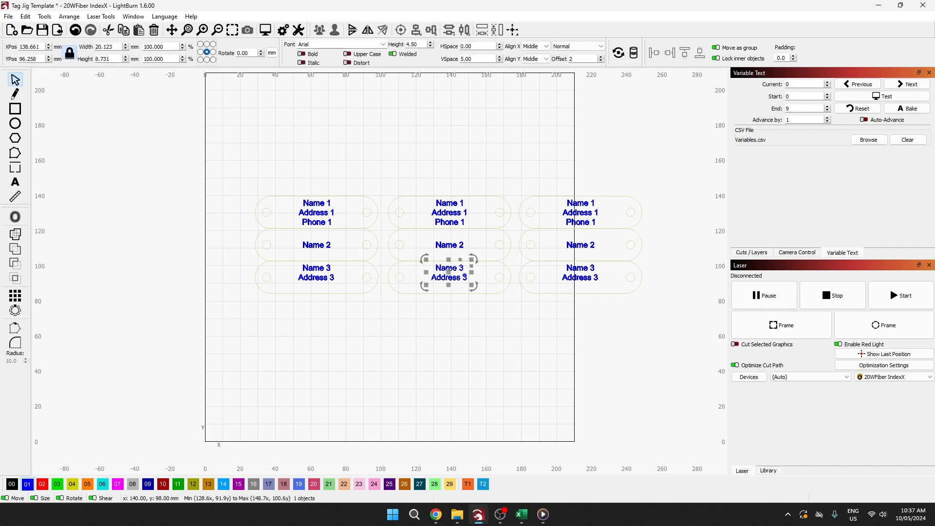
{"action": "double_click", "coordinate": [445, 278]}
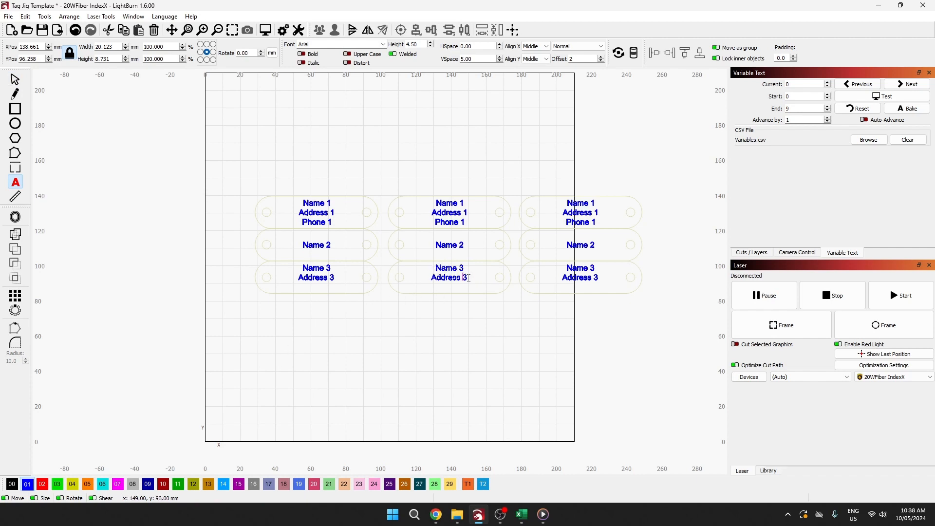
{"action": "left_click", "coordinate": [431, 277]}
{"action": "key", "text": "BackSpace"}
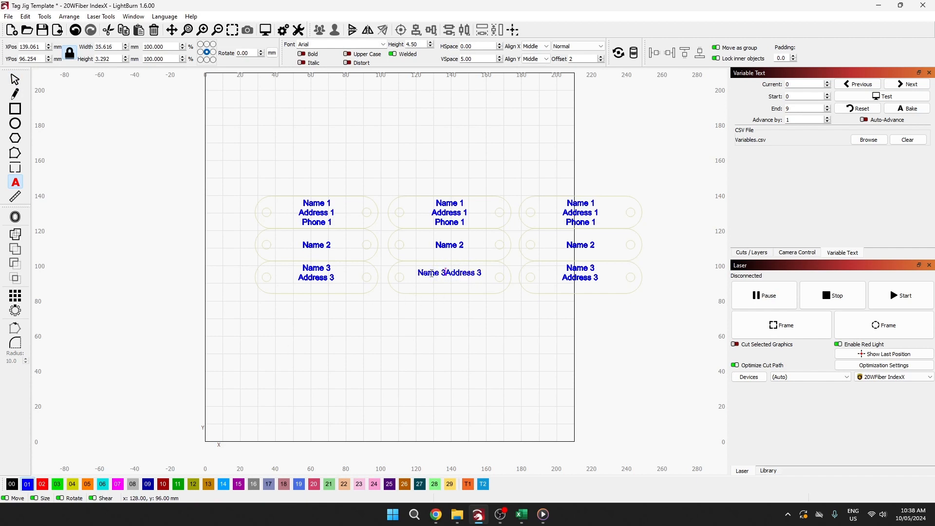
{"action": "key", "text": "Delete"}
{"action": "key", "text": "Delete"}
{"action": "key", "text": "Delete"}
{"action": "key", "text": "Delete"}
{"action": "key", "text": "Delete"}
{"action": "key", "text": "Delete"}
{"action": "left_click", "coordinate": [15, 79]}
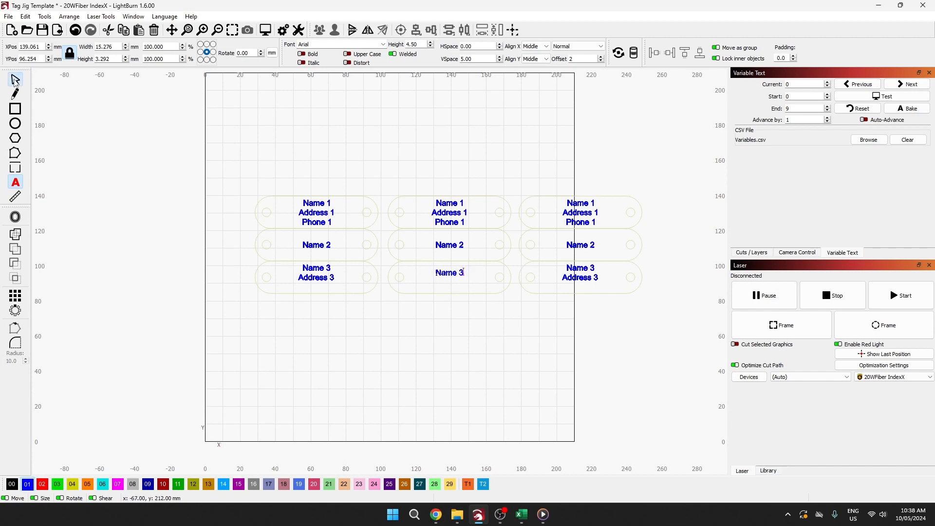
{"action": "left_click", "coordinate": [196, 241]}
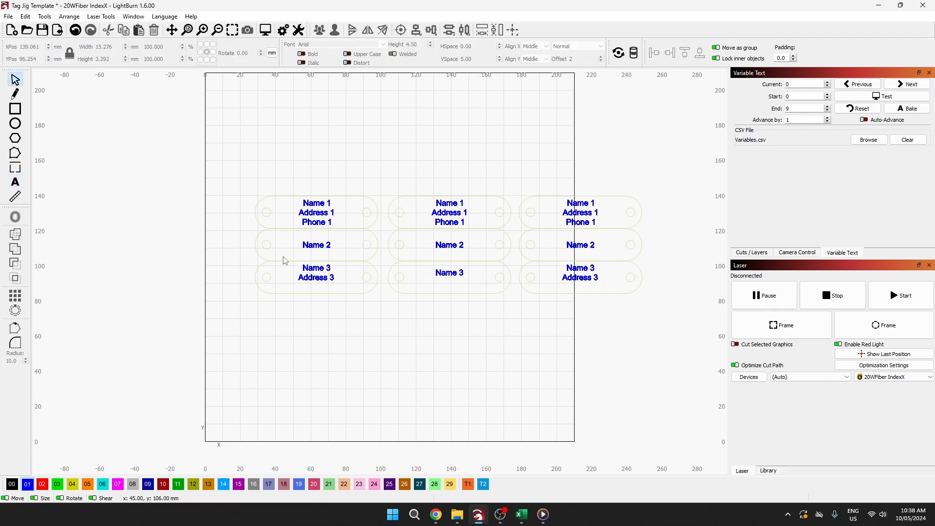
Step: Centre the bottom row's three texts vertically on their tags by aligning them to the third column's bottom tag outline
{"action": "left_click_drag", "start_coordinate": [249, 262], "coordinate": [612, 295]}
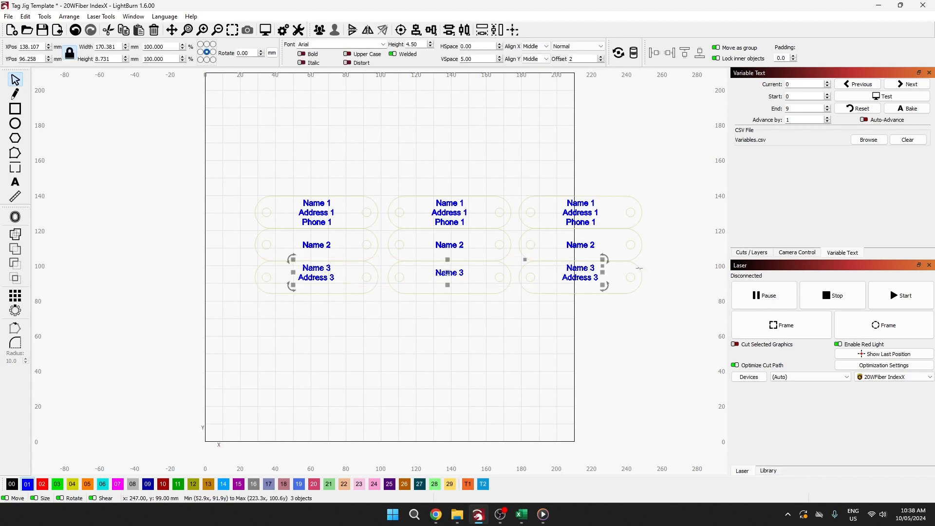
{"action": "left_click", "coordinate": [640, 271], "text": "shift"}
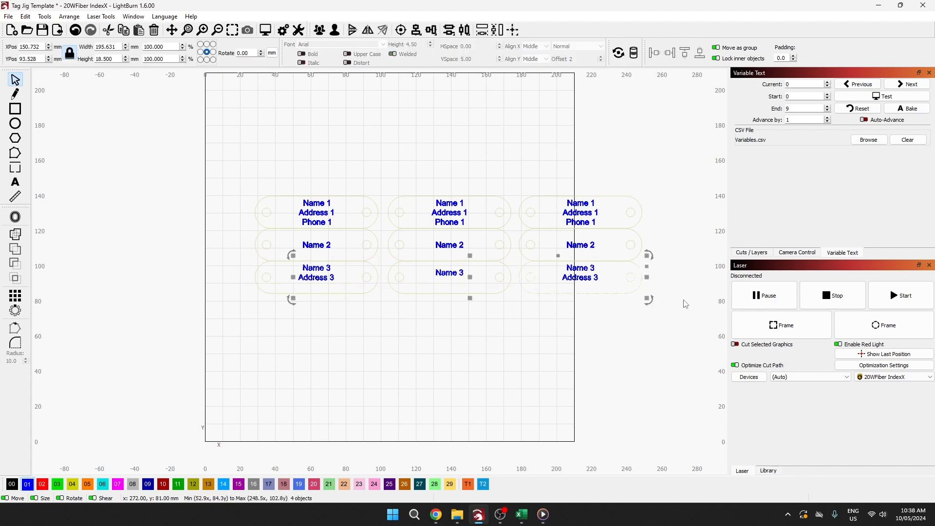
{"action": "key", "text": "h"}
{"action": "left_click", "coordinate": [480, 350]}
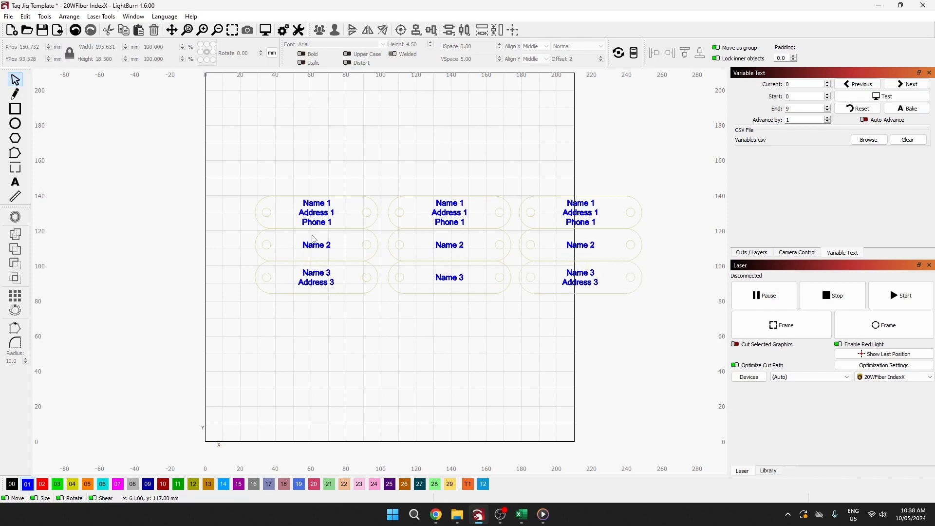
Step: Save the project under the new name "Tag Sheet 1" in the LightBurn Demo folder
{"action": "left_click", "coordinate": [9, 17]}
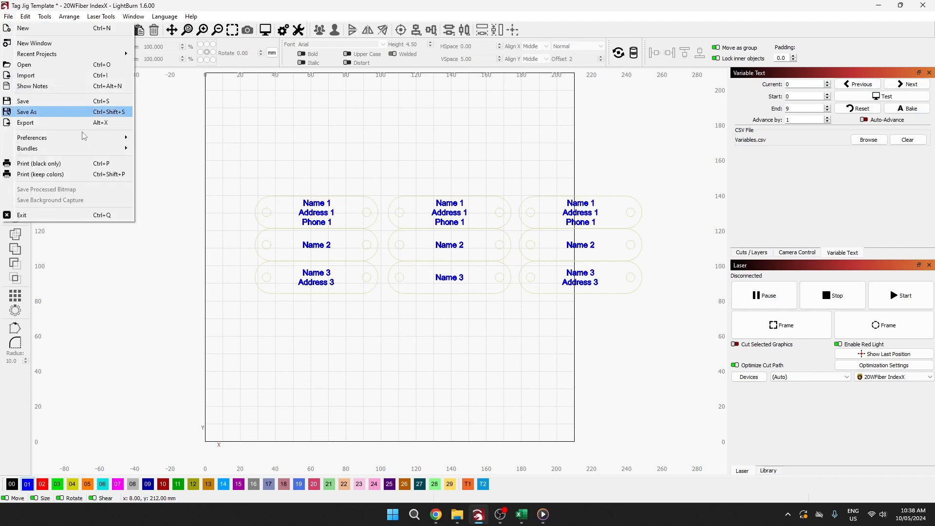
{"action": "left_click", "coordinate": [54, 113]}
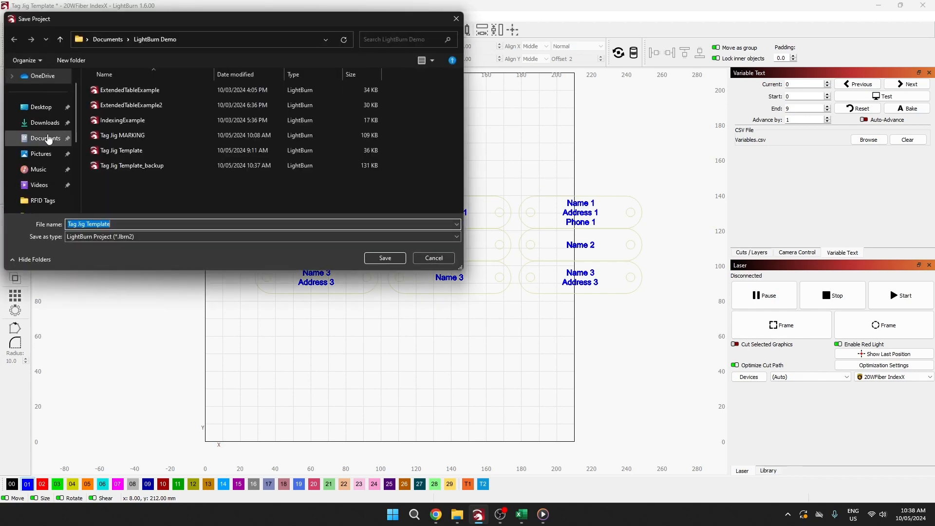
{"action": "left_click", "coordinate": [110, 137]}
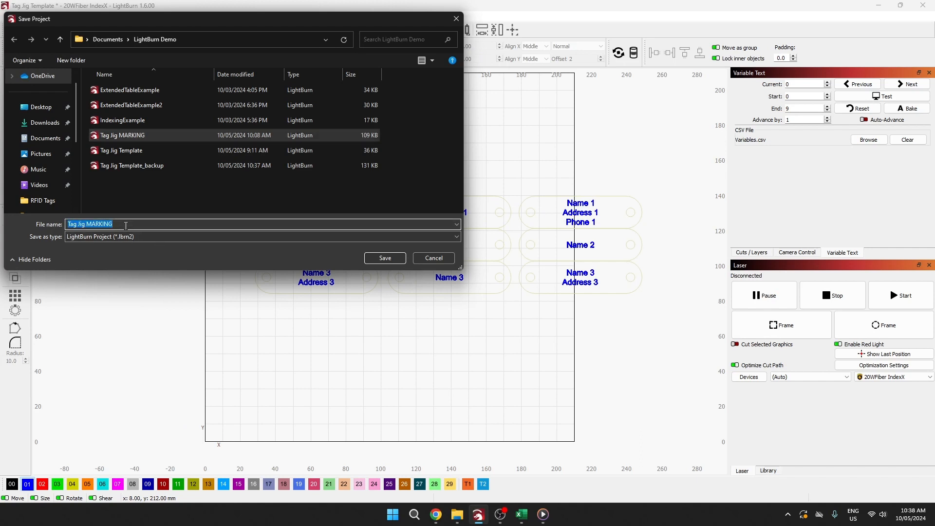
{"action": "left_click", "coordinate": [110, 222]}
{"action": "left_click_drag", "start_coordinate": [79, 224], "coordinate": [209, 220]}
{"action": "type", "text": "Sheet 1"}
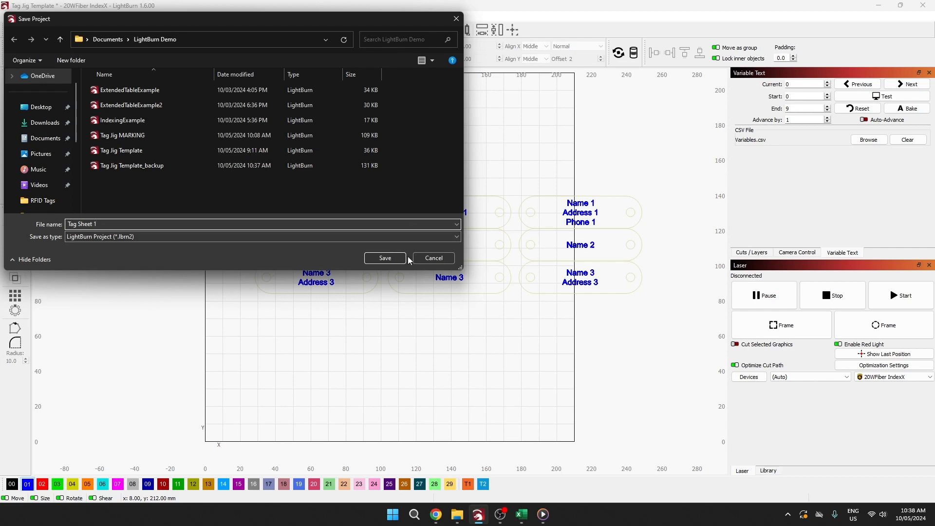
{"action": "left_click", "coordinate": [403, 258]}
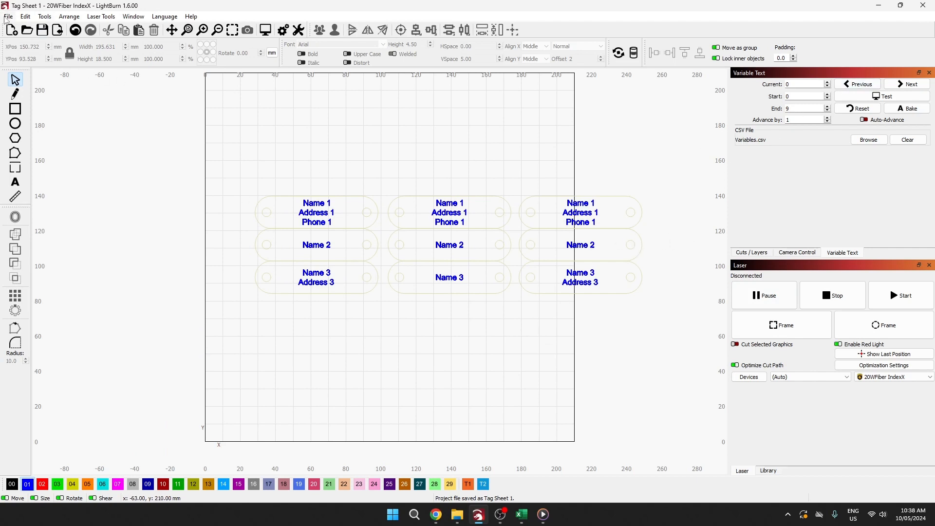
Step: Set the current variable text value to 6 and run the variable text test on the baked tags
{"action": "left_click", "coordinate": [828, 82]}
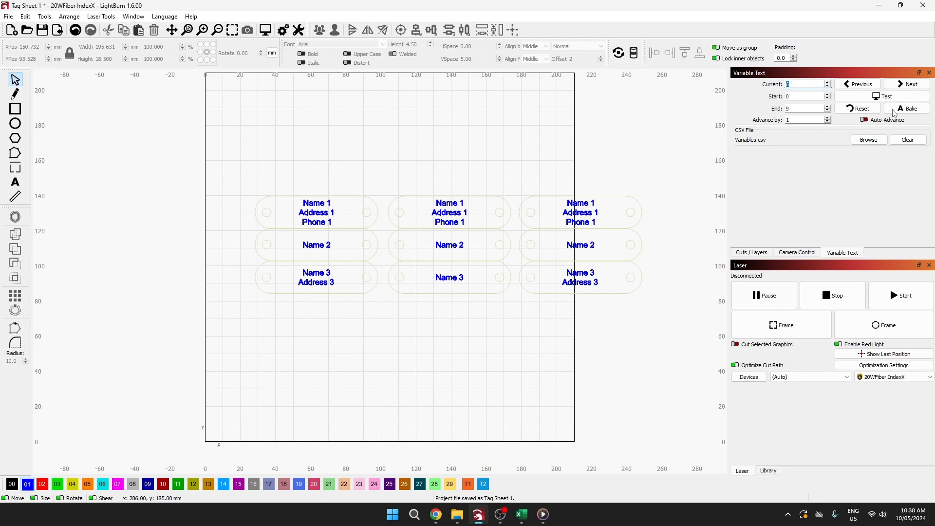
{"action": "left_click", "coordinate": [877, 99]}
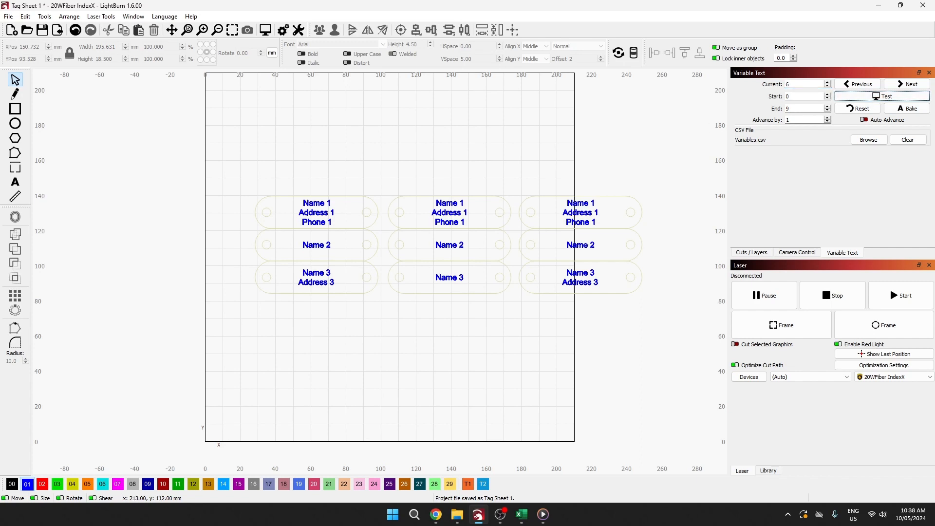